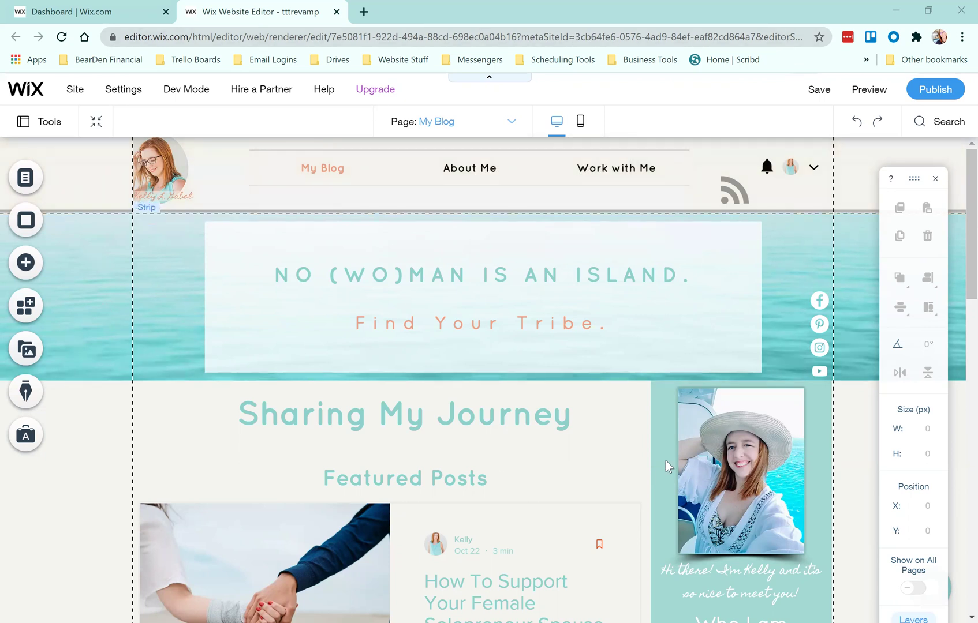
Step: Open the My Blog page's Page Settings from the Site Menu in Manage Pages
click(512, 124)
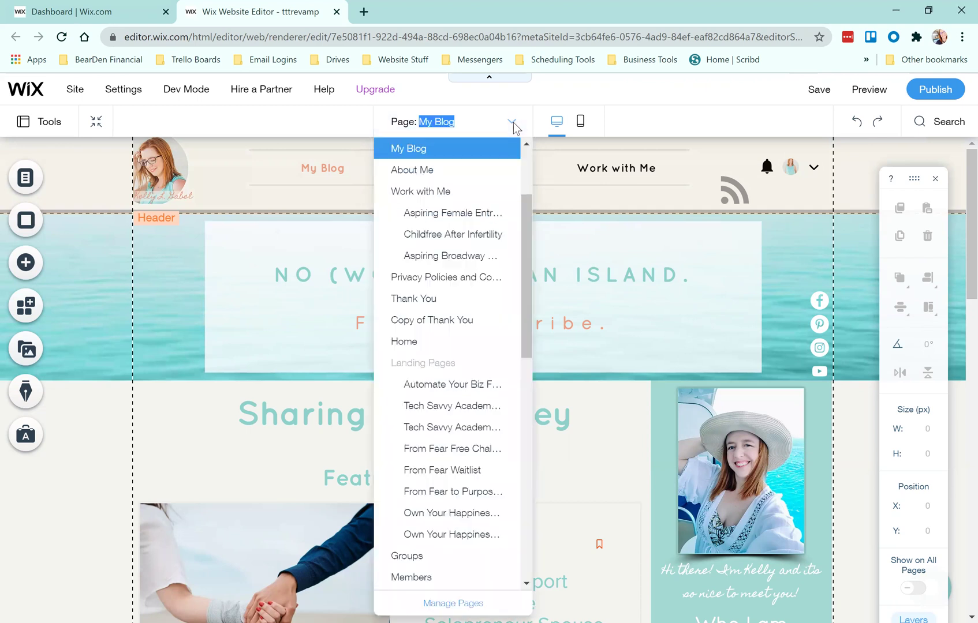
click(453, 604)
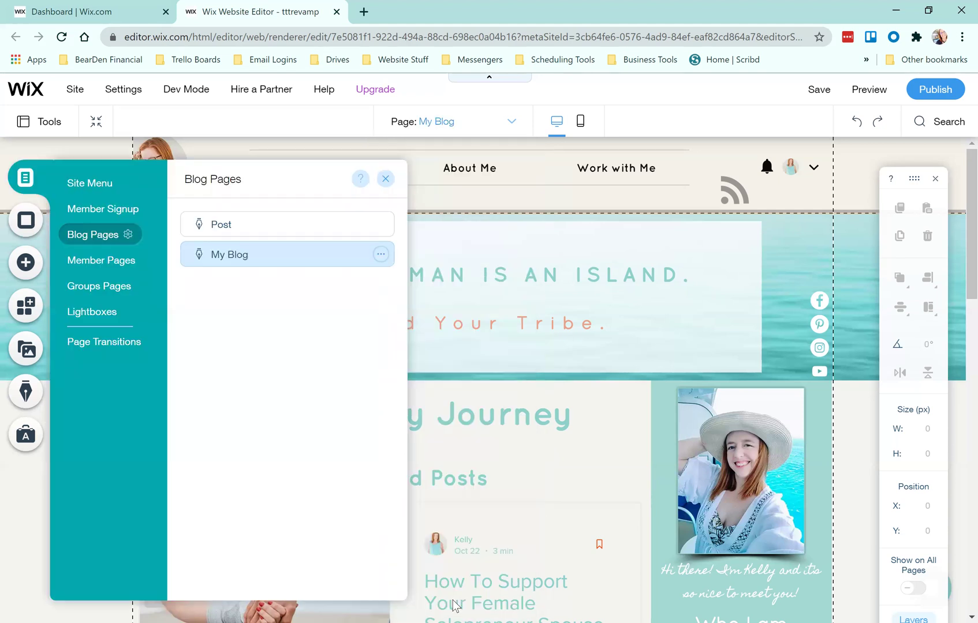
click(100, 183)
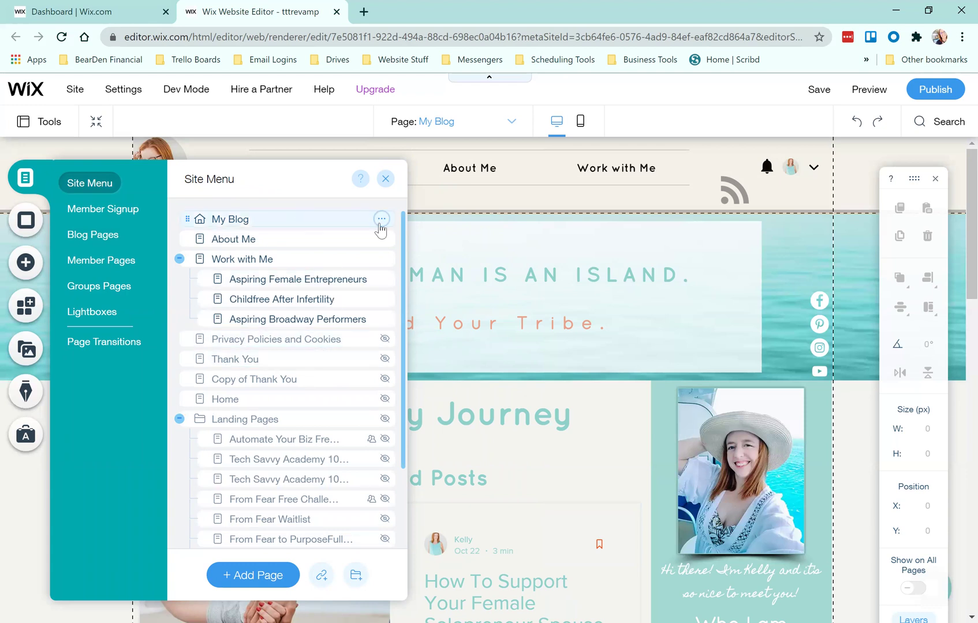
click(382, 220)
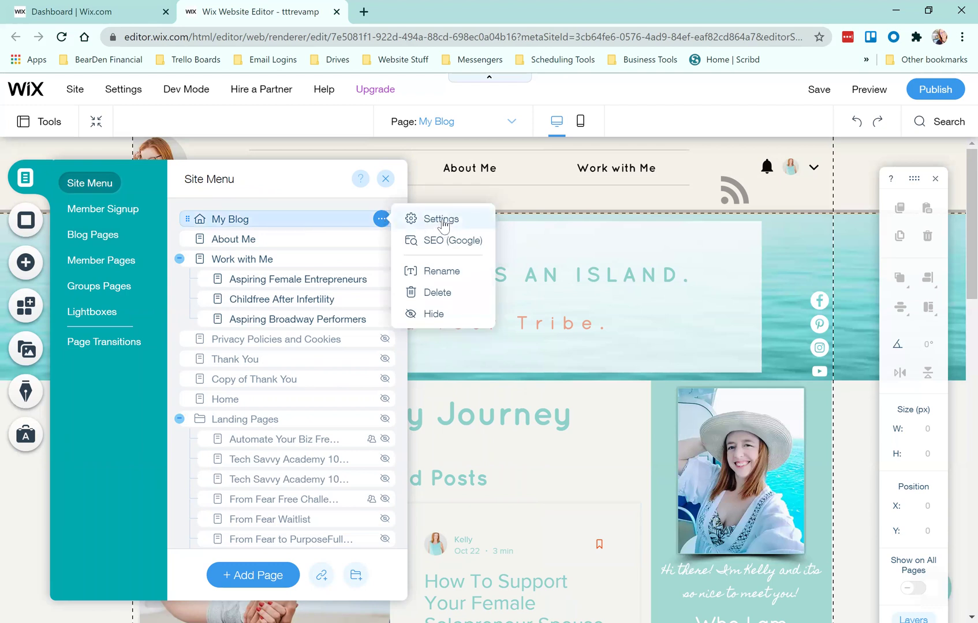
click(442, 220)
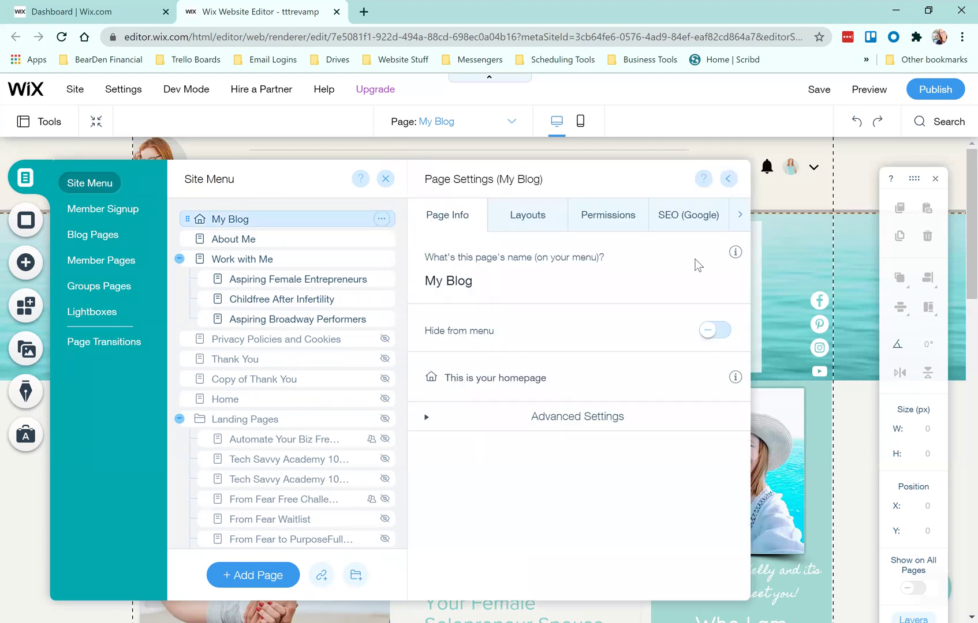
click(740, 215)
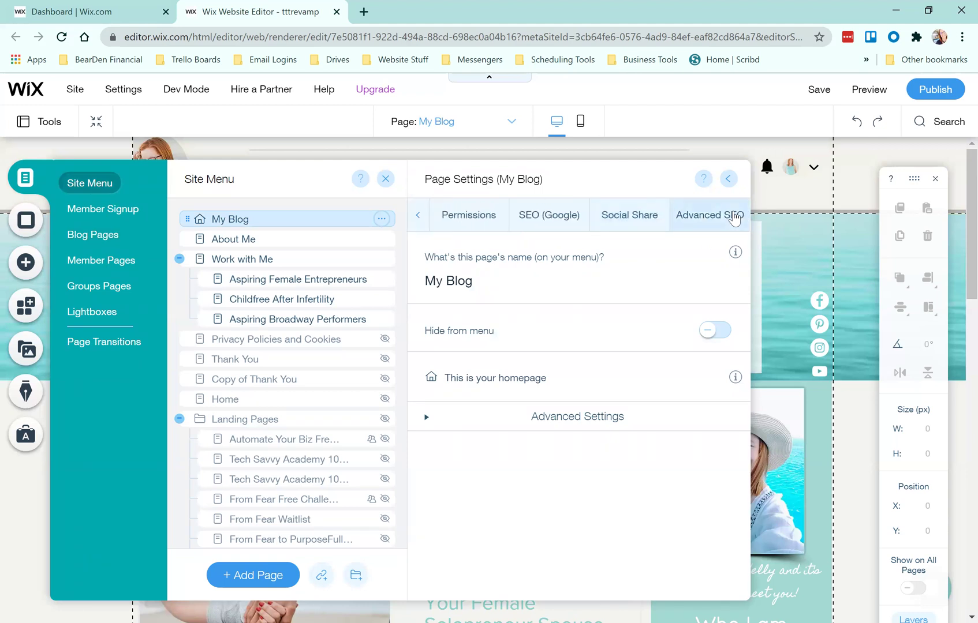
Step: Switch to the Social Share tab to see My Blog's preview image and sharing title
click(621, 221)
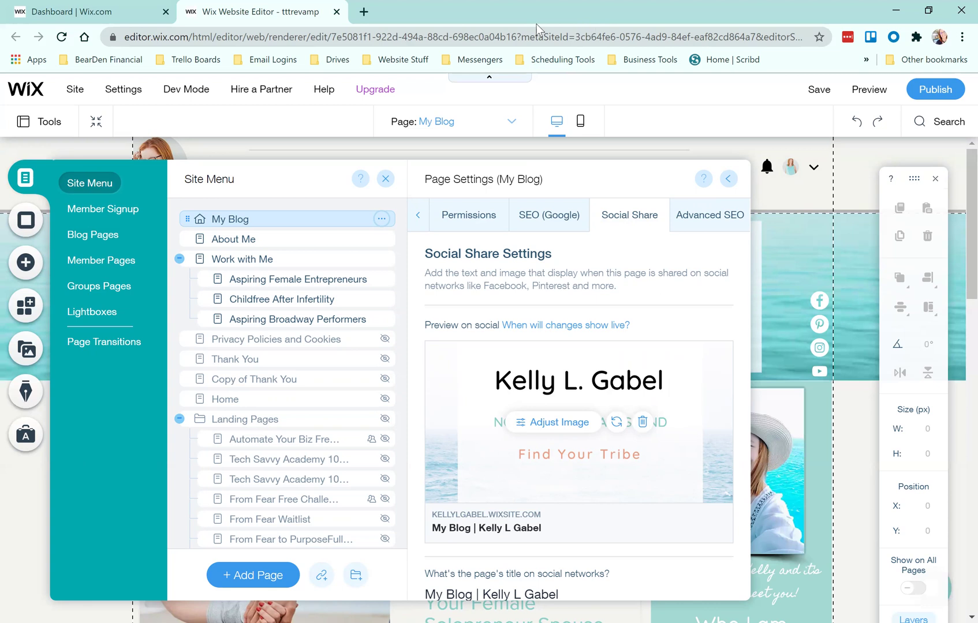
Step: Go to Facebook in a new tab and start a post containing the Wix site's address
click(363, 12)
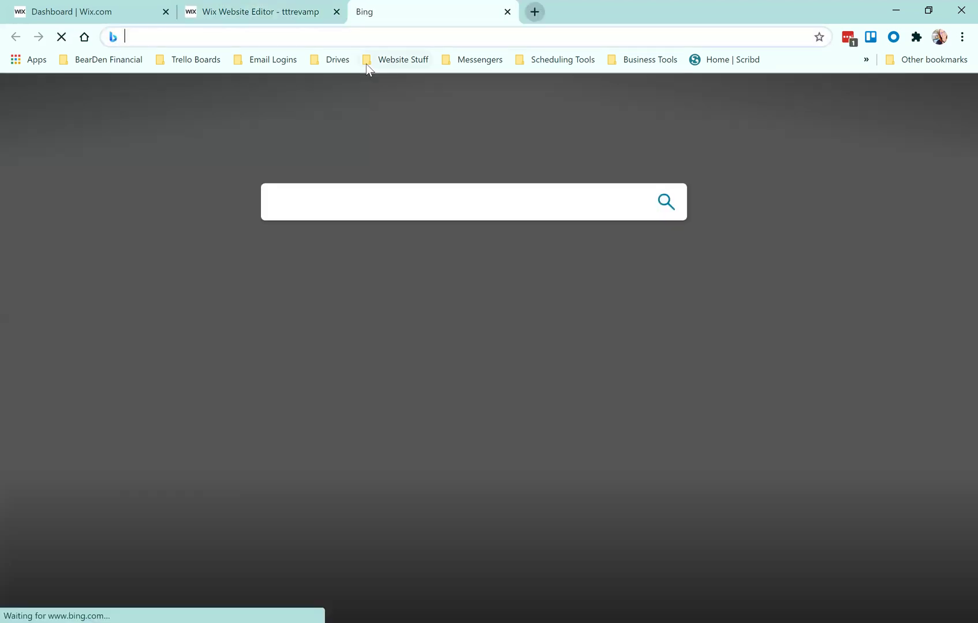
text(face)
click(366, 63)
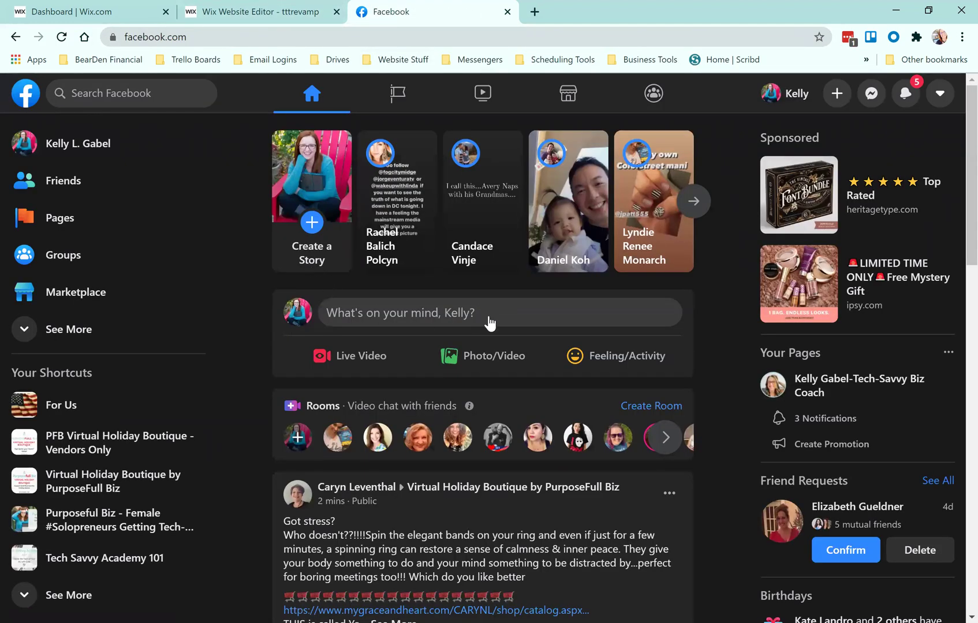
click(489, 322)
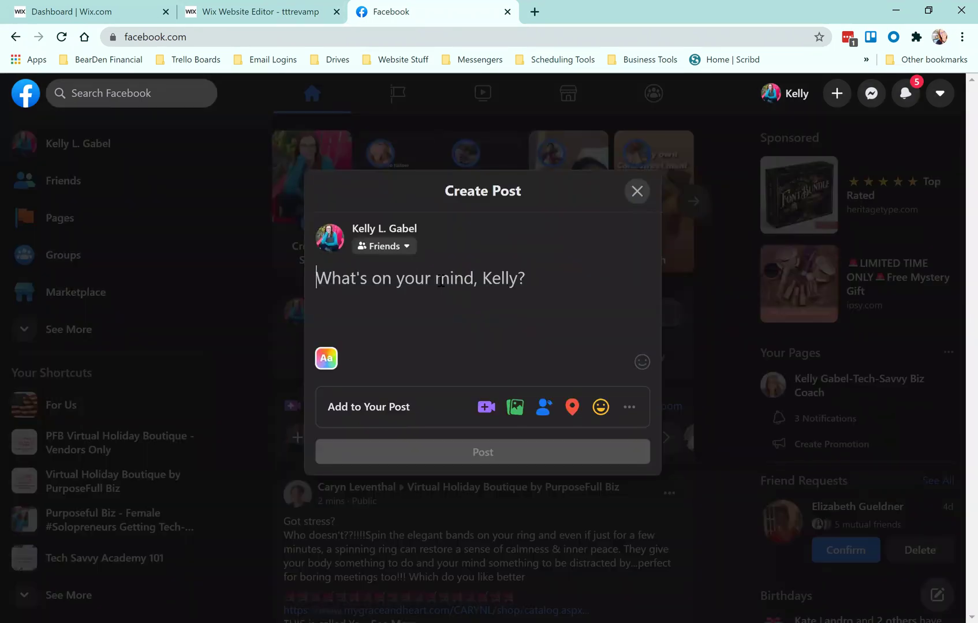
text(kellylgabel)
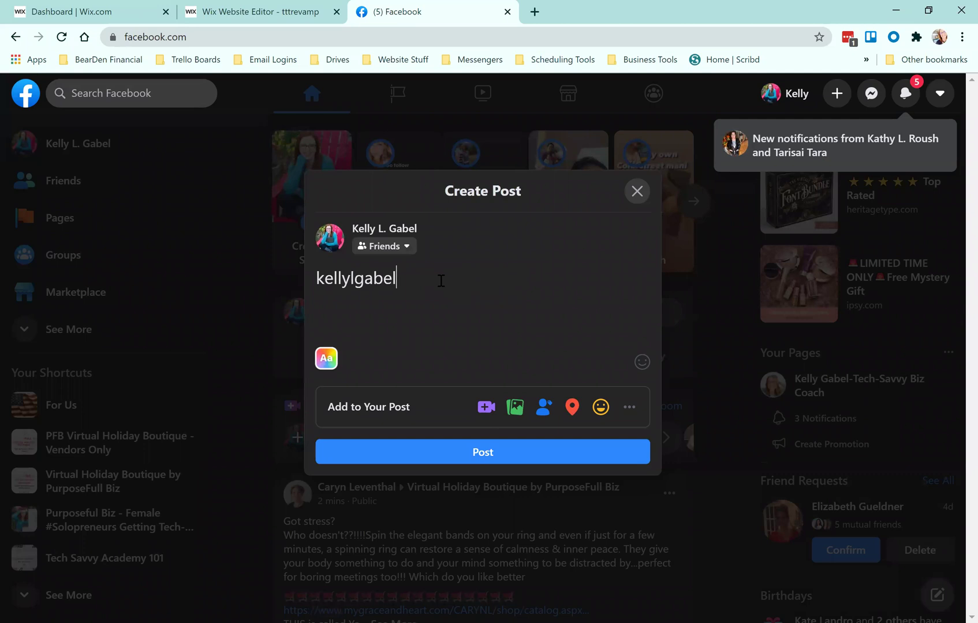
text(.wixsite.com)
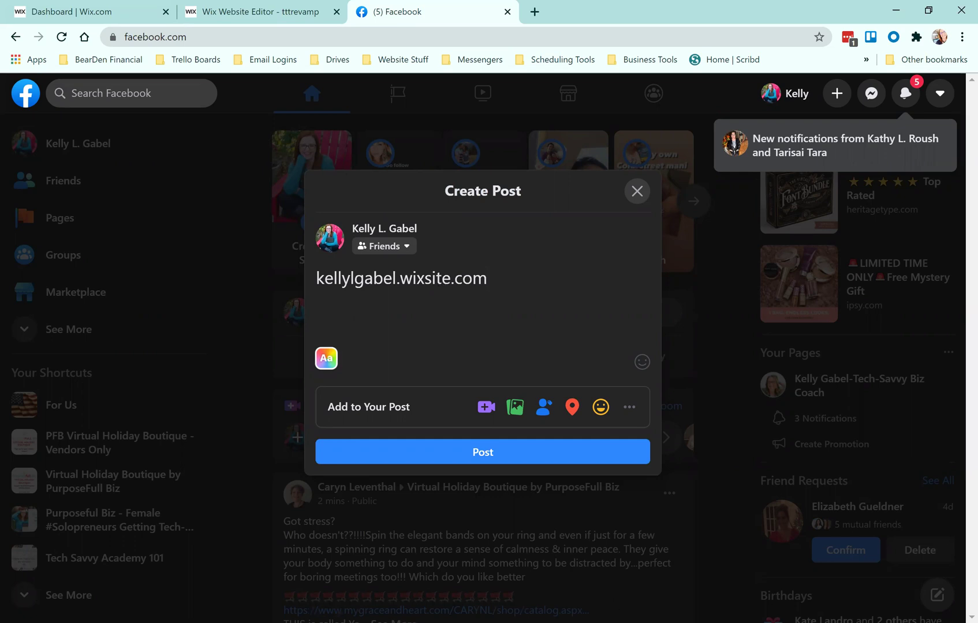
click(265, 4)
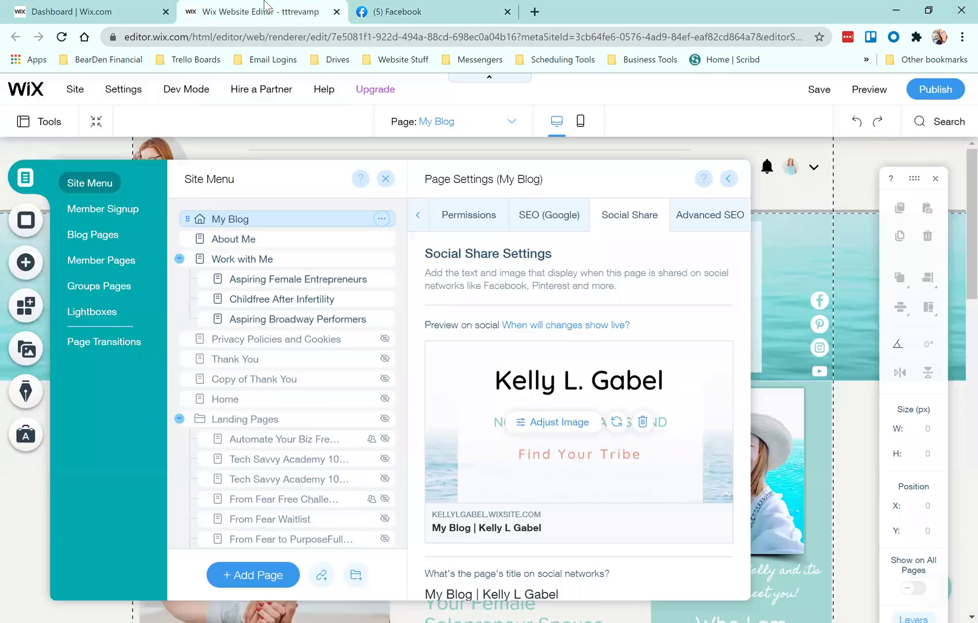
click(398, 7)
click(313, 278)
text(www.)
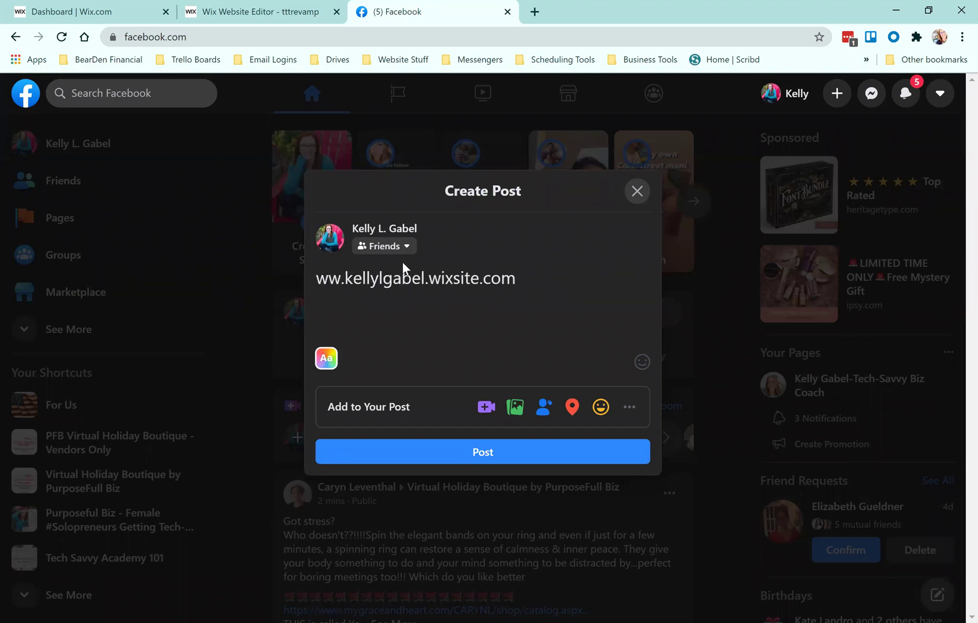
click(527, 276)
key(ctrl+Left)
key(ctrl+Left)
key(ctrl+Left)
key(ctrl+Left)
key(ctrl+Left)
key(ctrl+Left)
text(w)
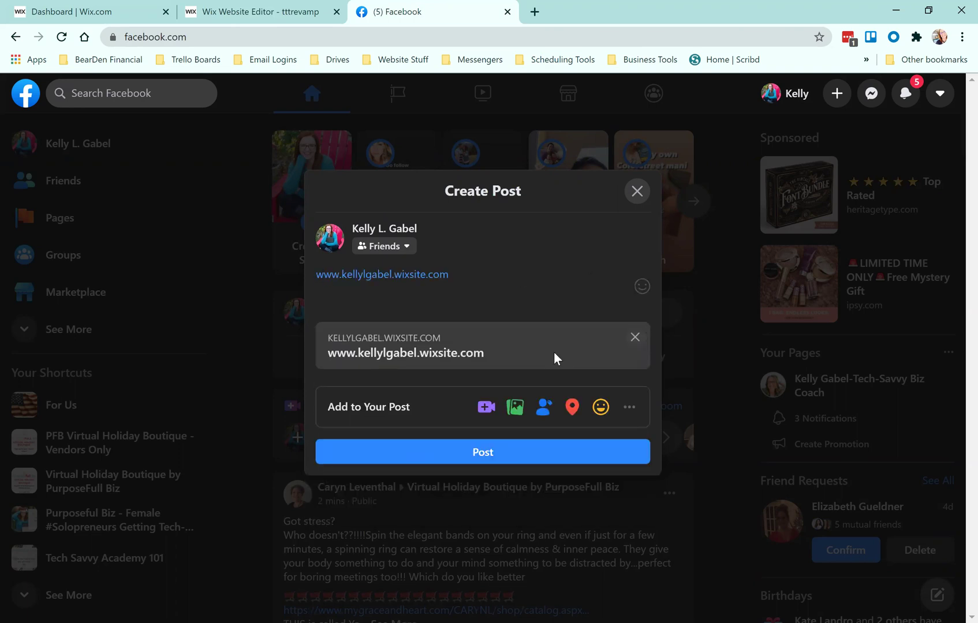
Step: Publish the post with the site link and reload Facebook to refresh its preview
click(536, 456)
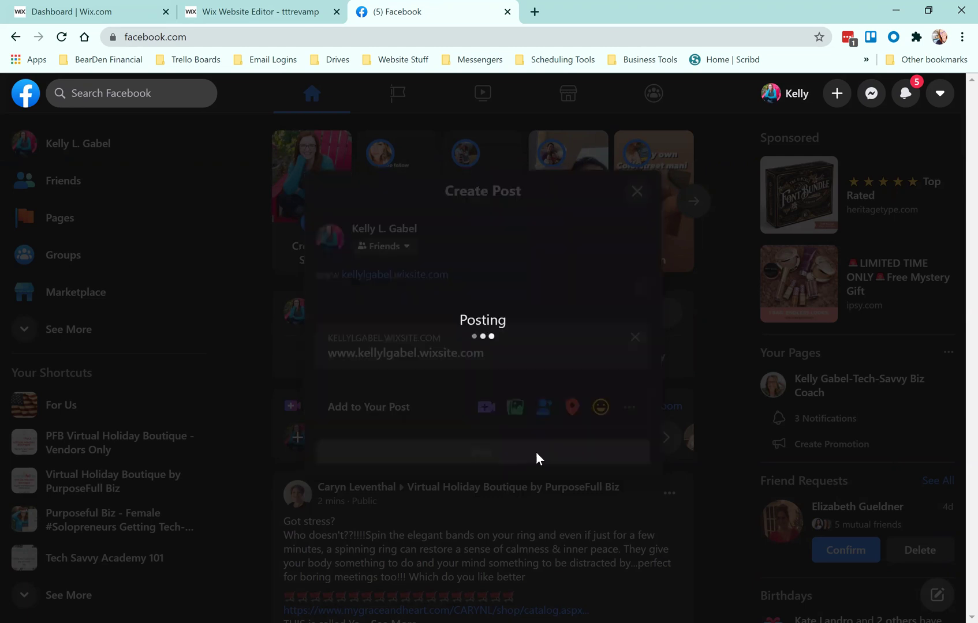
scroll(623, 330, down, 2)
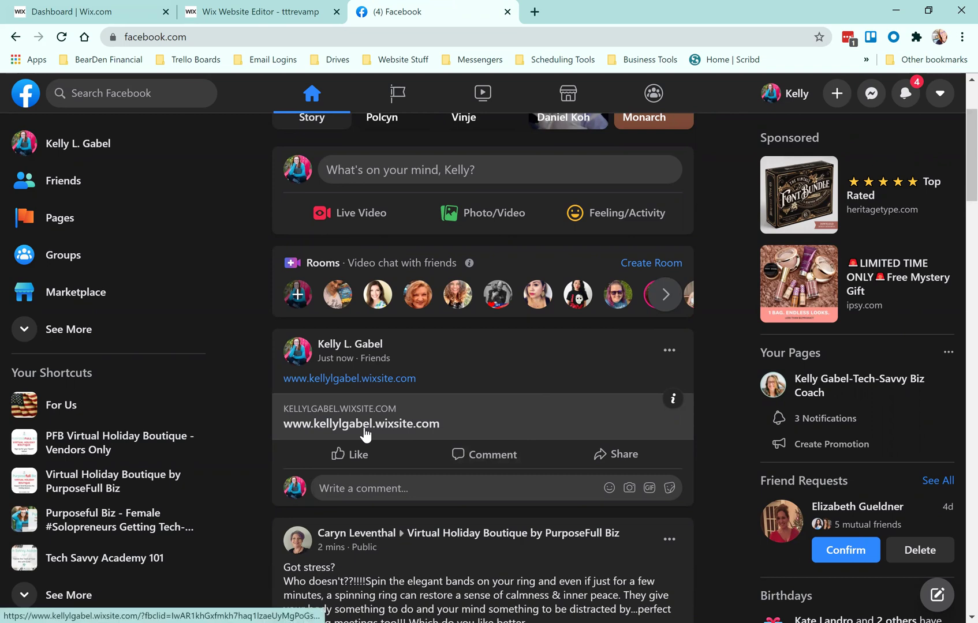
click(669, 352)
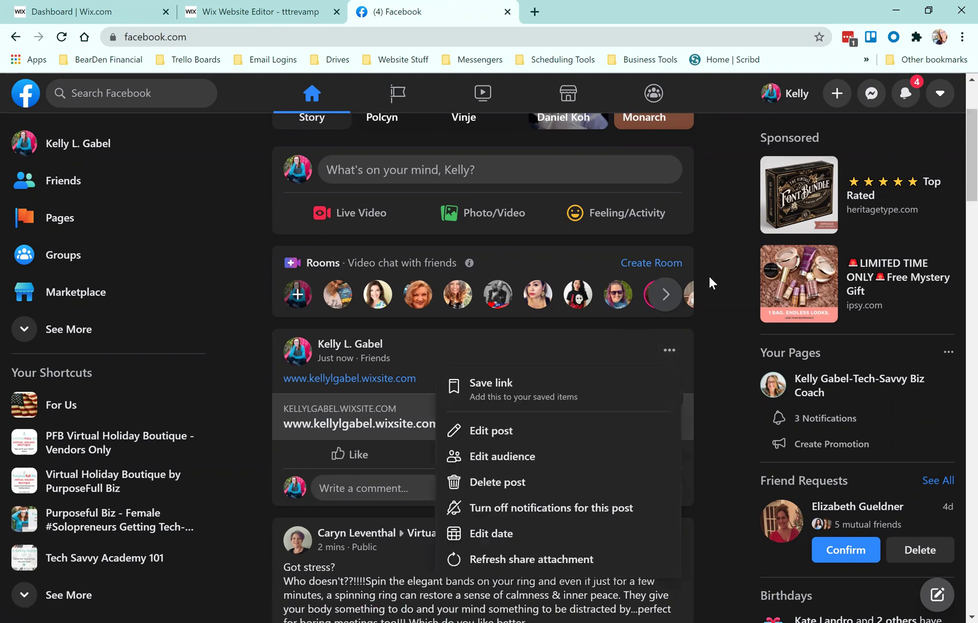
click(669, 352)
click(62, 38)
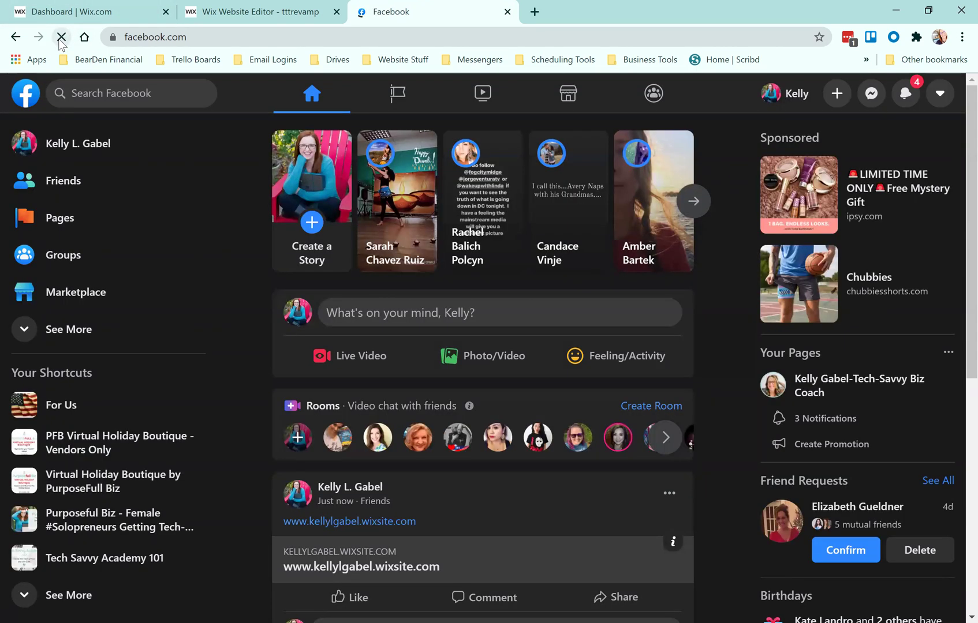
scroll(340, 278, down, 3)
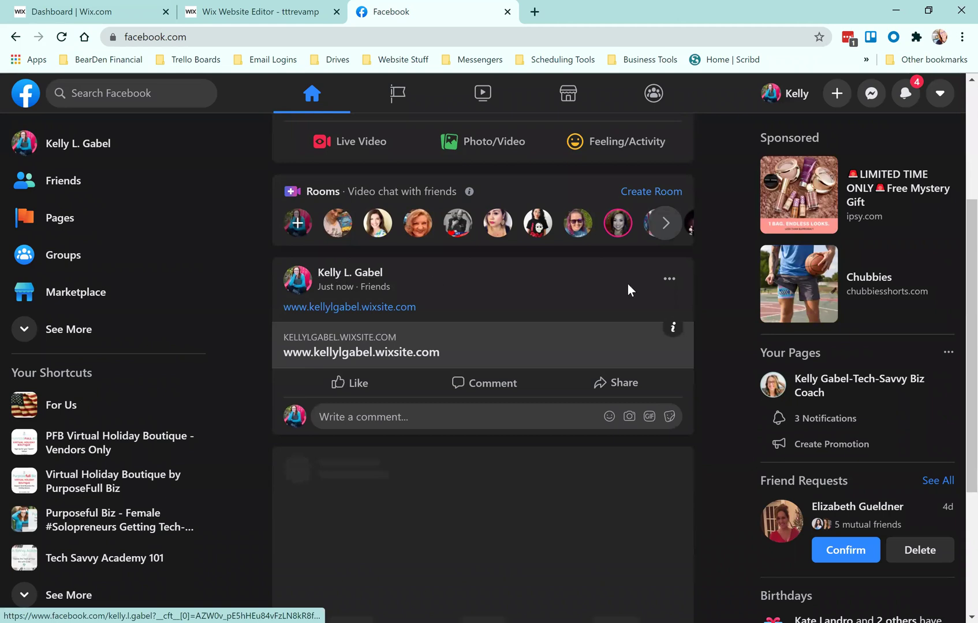
Step: Delete the test post and dismiss the deletion prompt
click(669, 279)
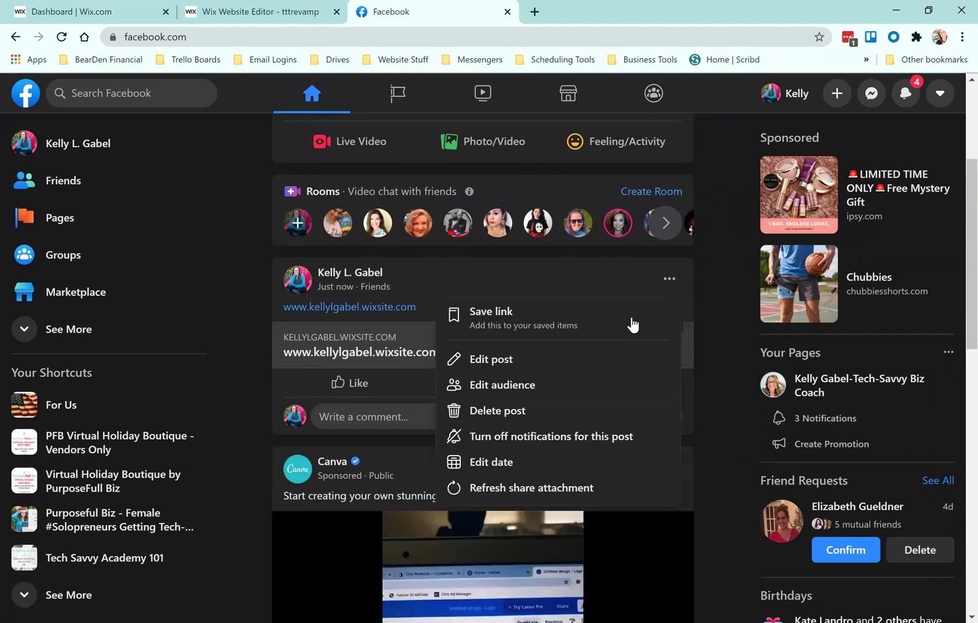
click(489, 411)
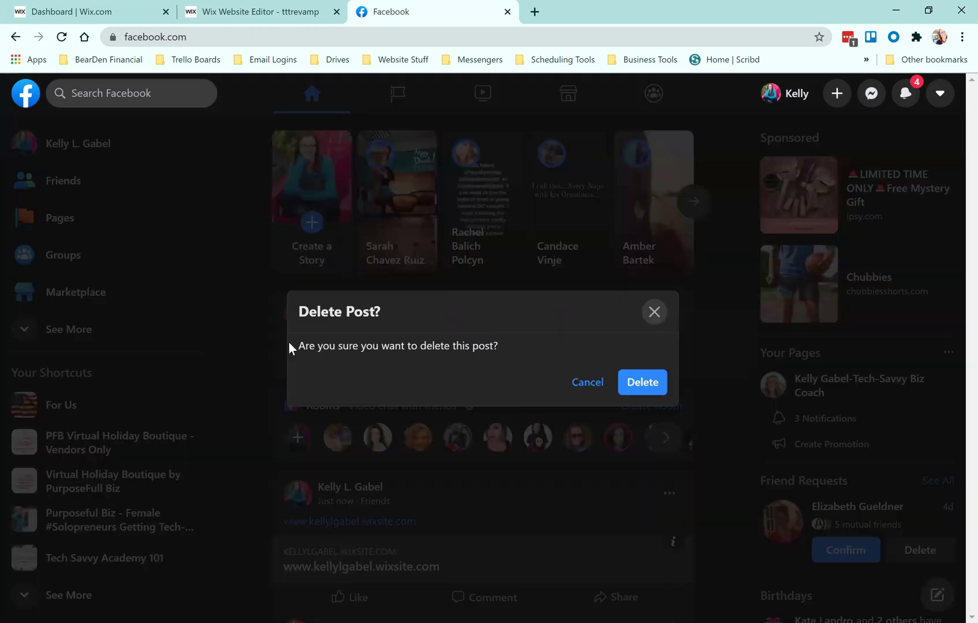
click(642, 382)
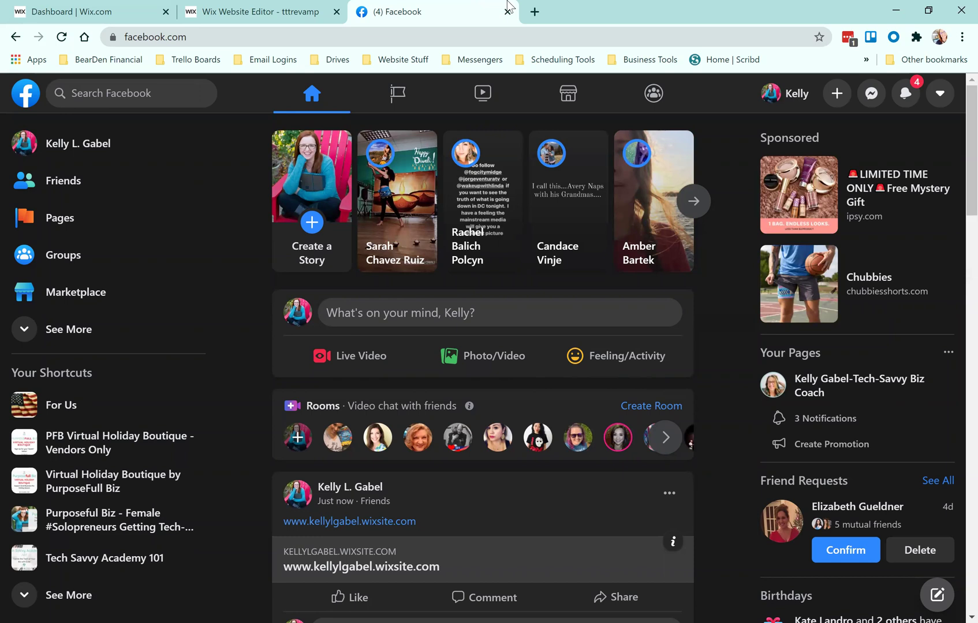
Step: Copy the course URL from Trello's Free Mini Course Opt-in card description, then return to Facebook
click(535, 11)
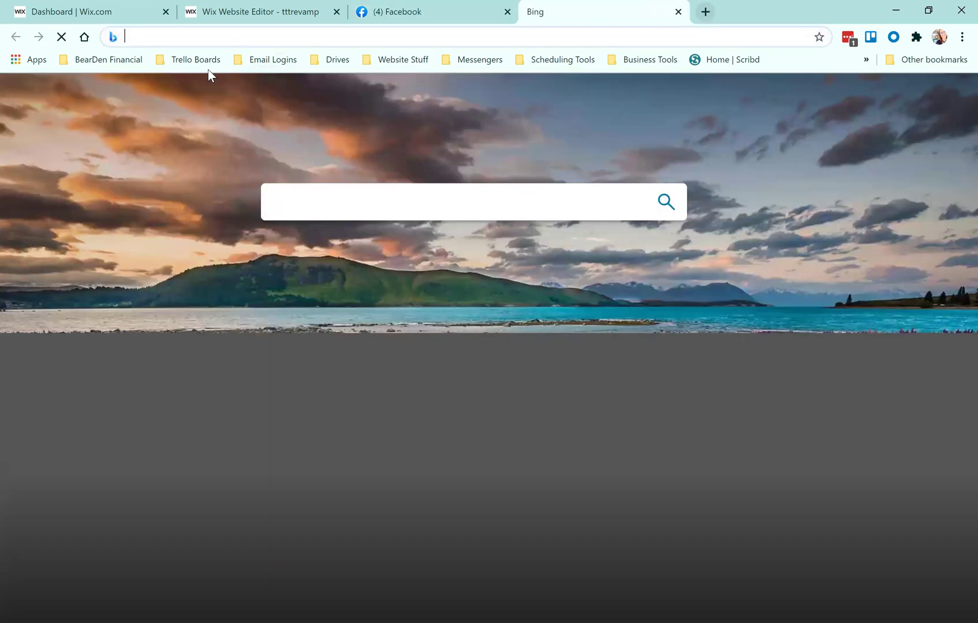
click(197, 59)
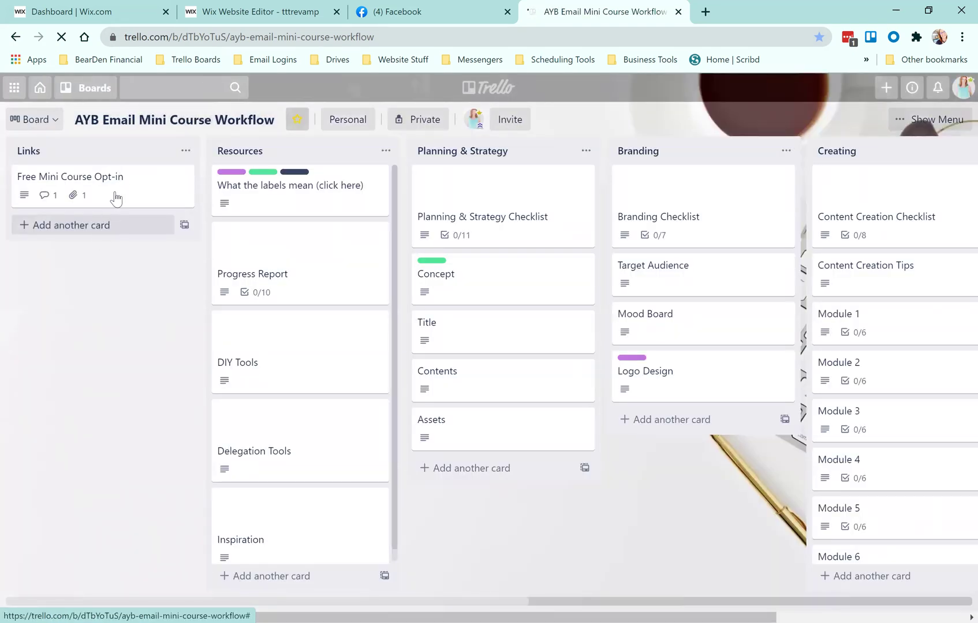
click(116, 198)
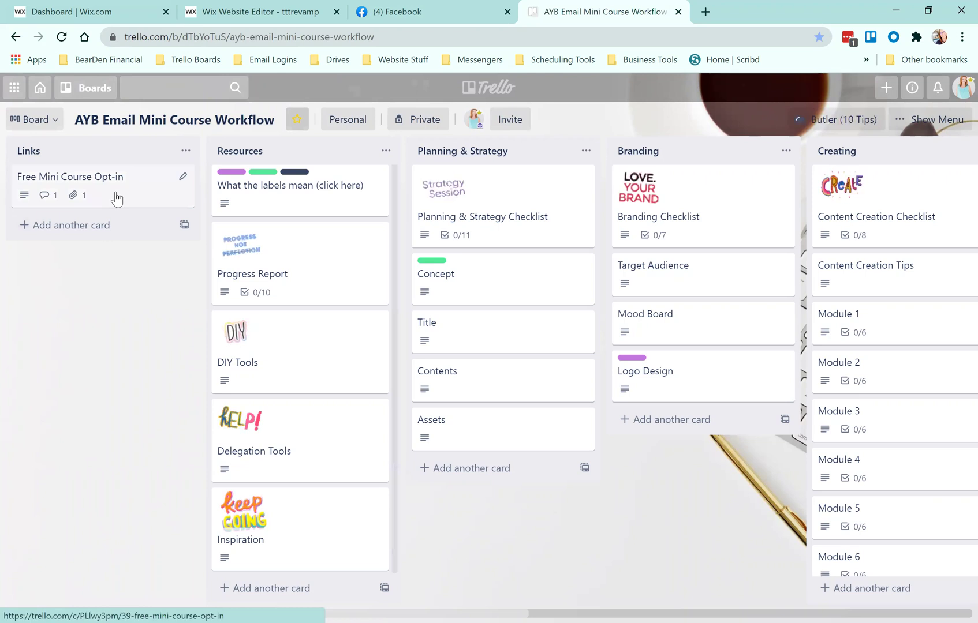
click(118, 197)
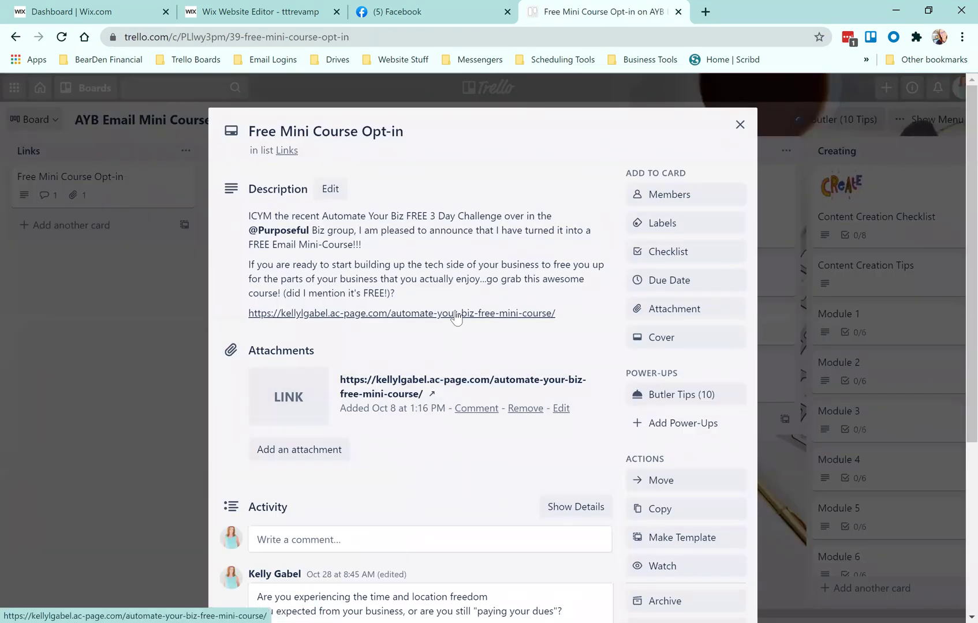
click(559, 269)
key(ctrl+a)
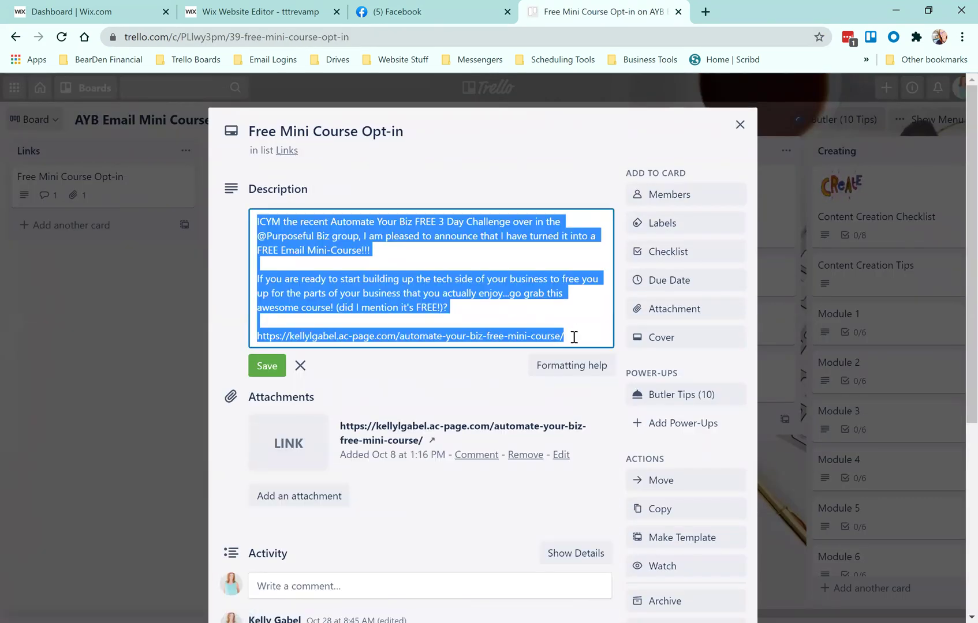
drag(571, 337, 250, 342)
key(ctrl+c)
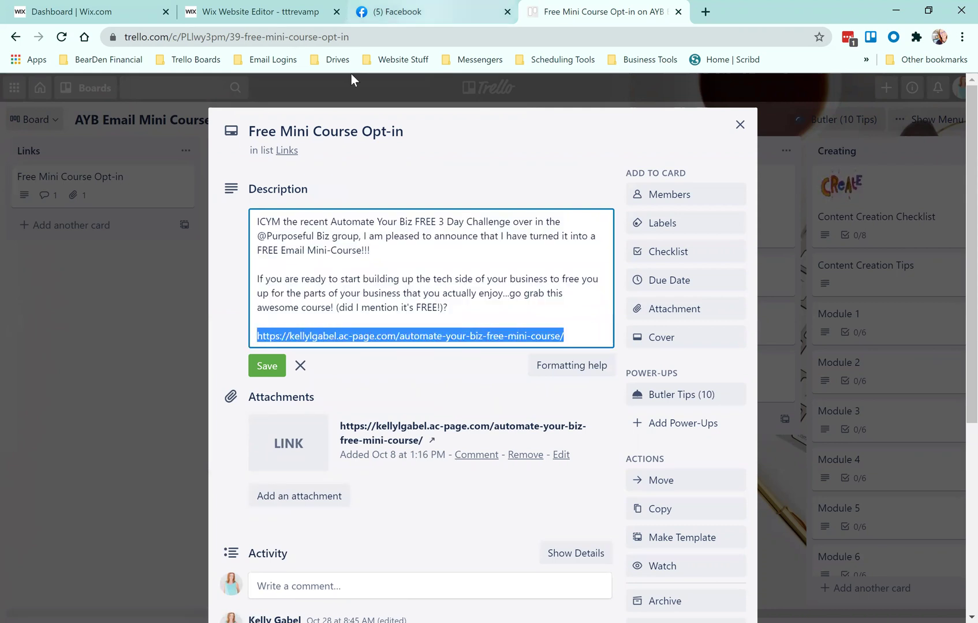
key(ctrl+shift+Tab)
click(212, 22)
key(ctrl+Tab)
Step: Paste the course URL into a new post to show its branded link preview
click(471, 319)
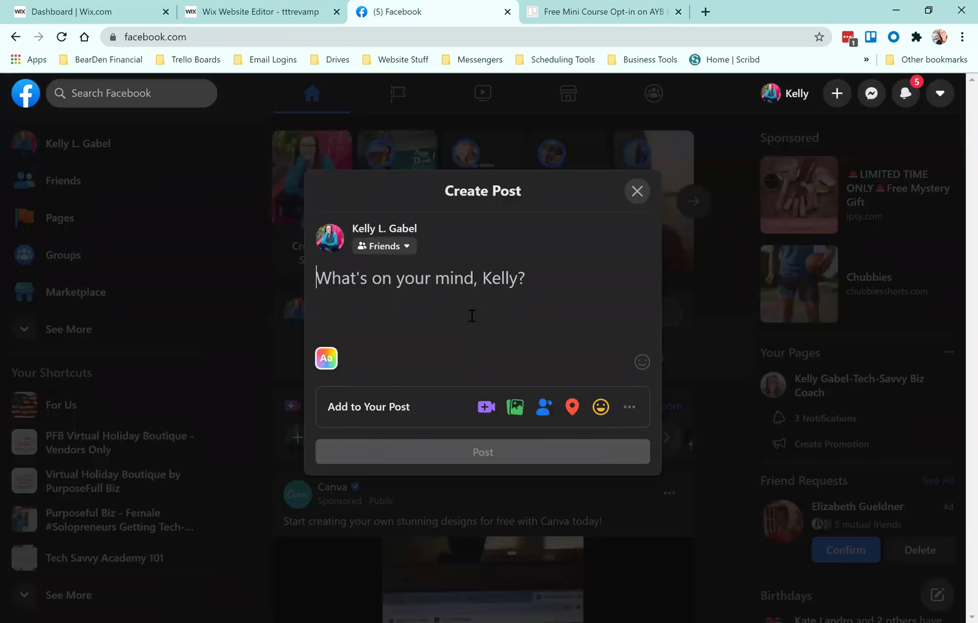
key(ctrl+v)
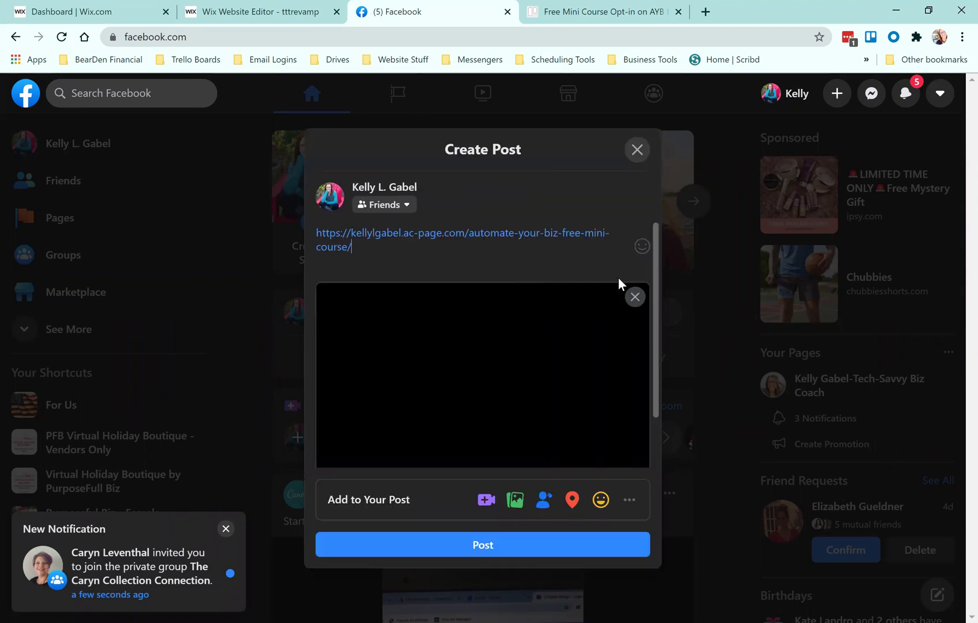
scroll(596, 286, down, 1)
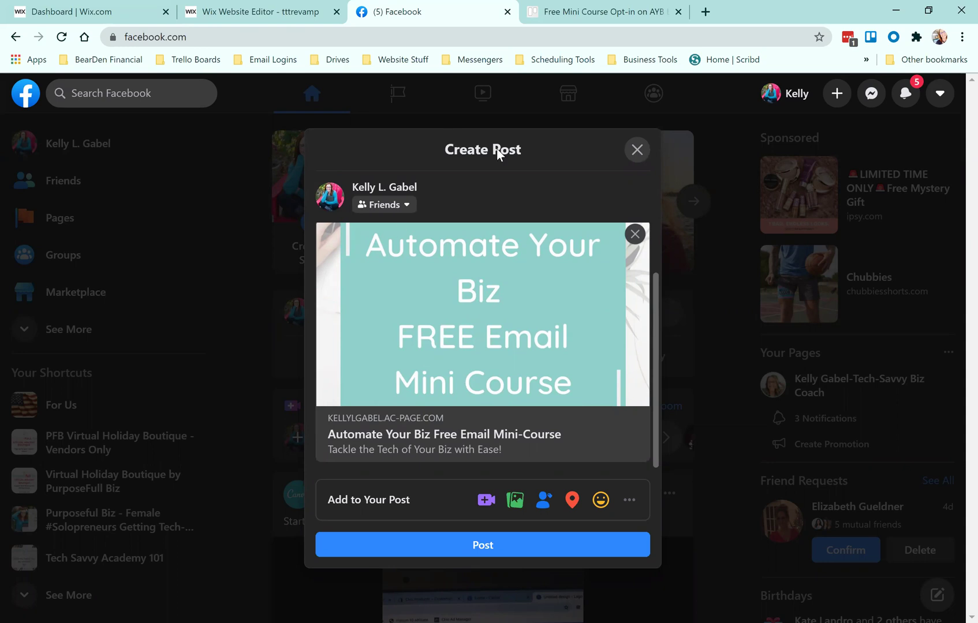
Step: Discard the draft post without sharing and go to the Purposeful Biz group
click(635, 234)
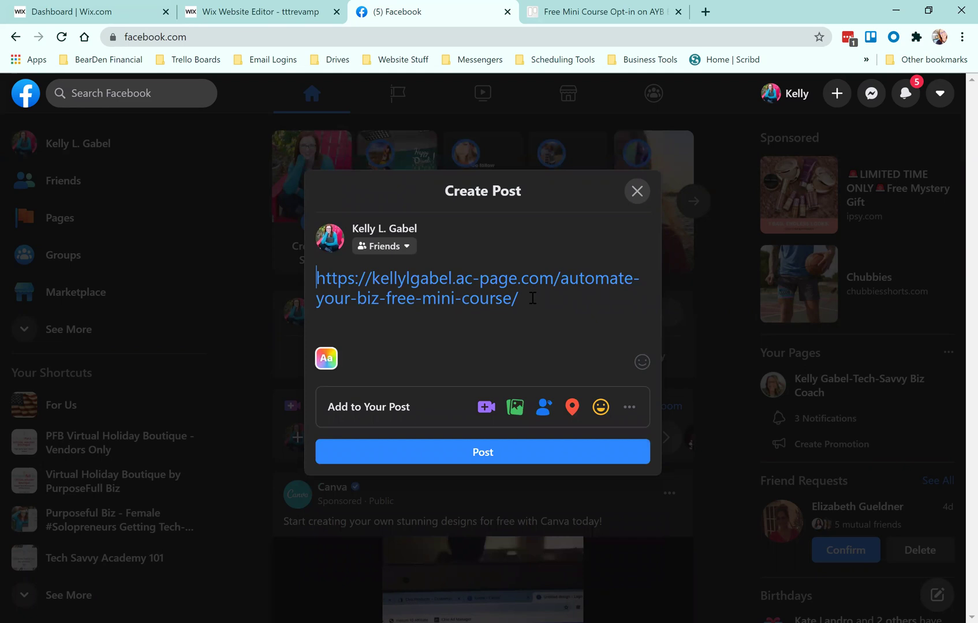
drag(522, 298, 307, 278)
key(ctrl+c)
key(BackSpace)
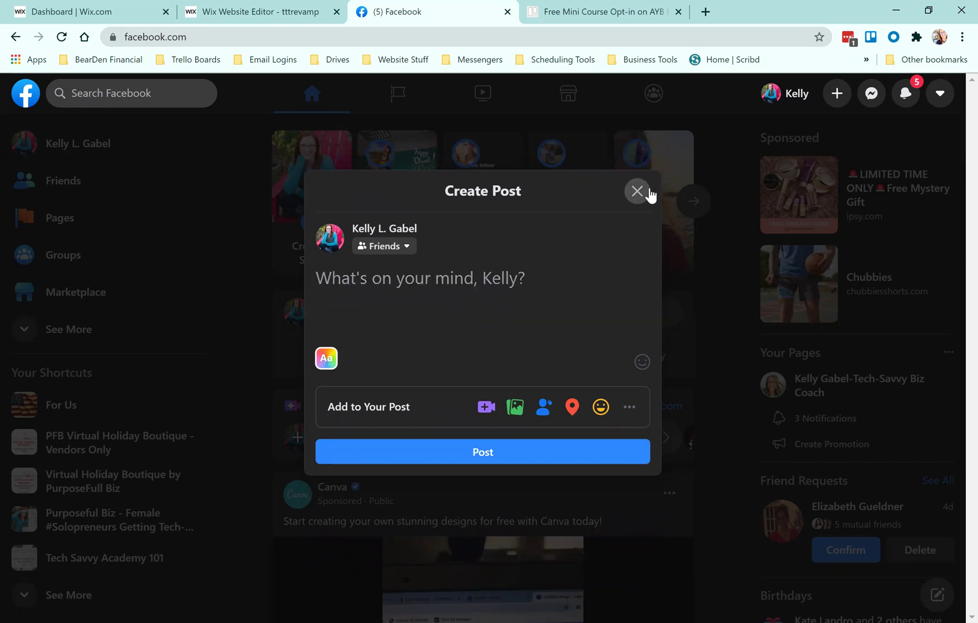
click(637, 191)
click(101, 538)
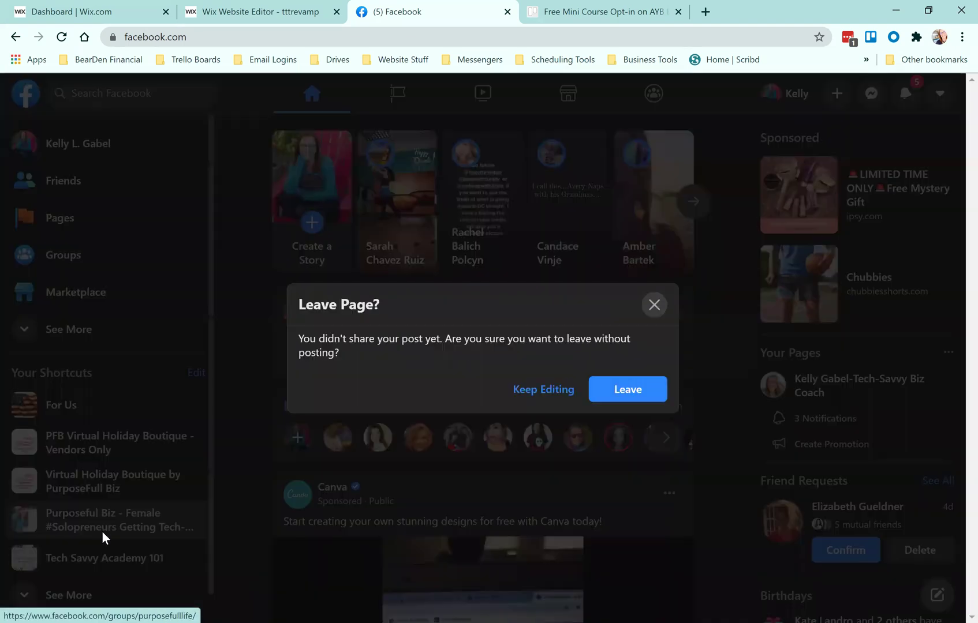
click(623, 390)
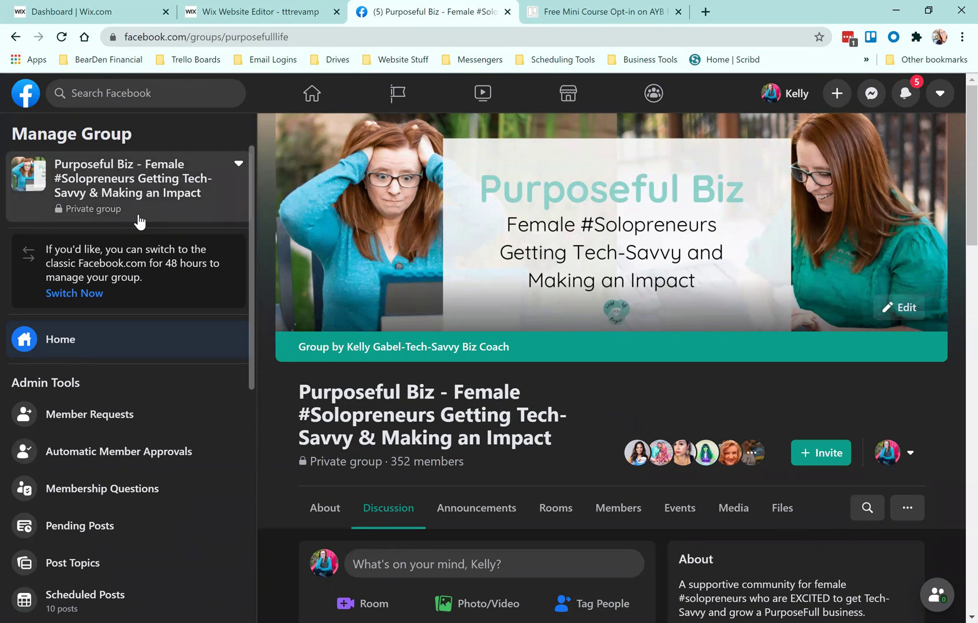
Step: Scroll to the Purposeful Biz Welcome post and paste the free mini-course link into a comment
scroll(473, 404, down, 4)
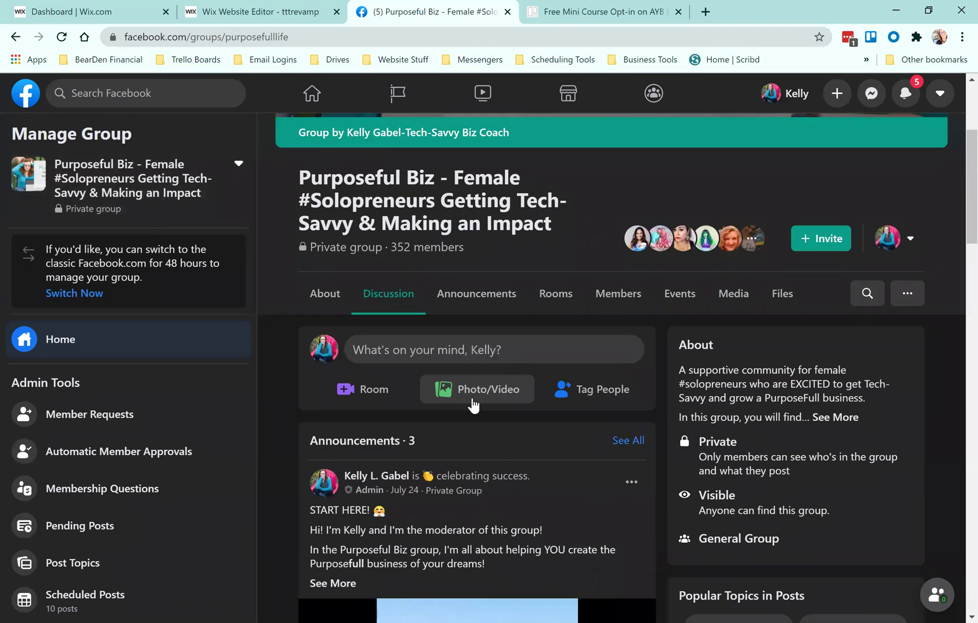
scroll(473, 404, down, 12)
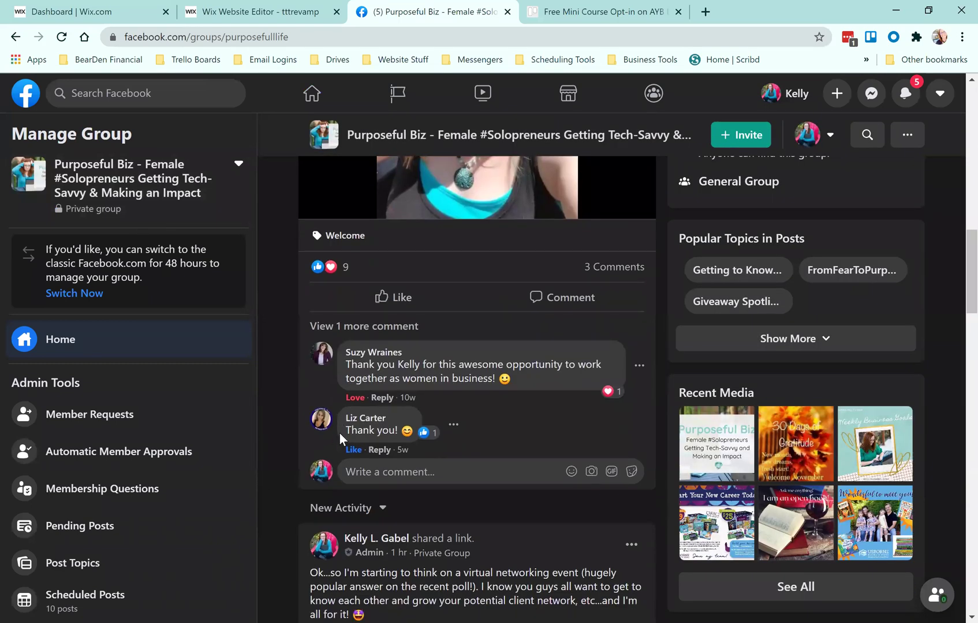
scroll(340, 433, down, 1)
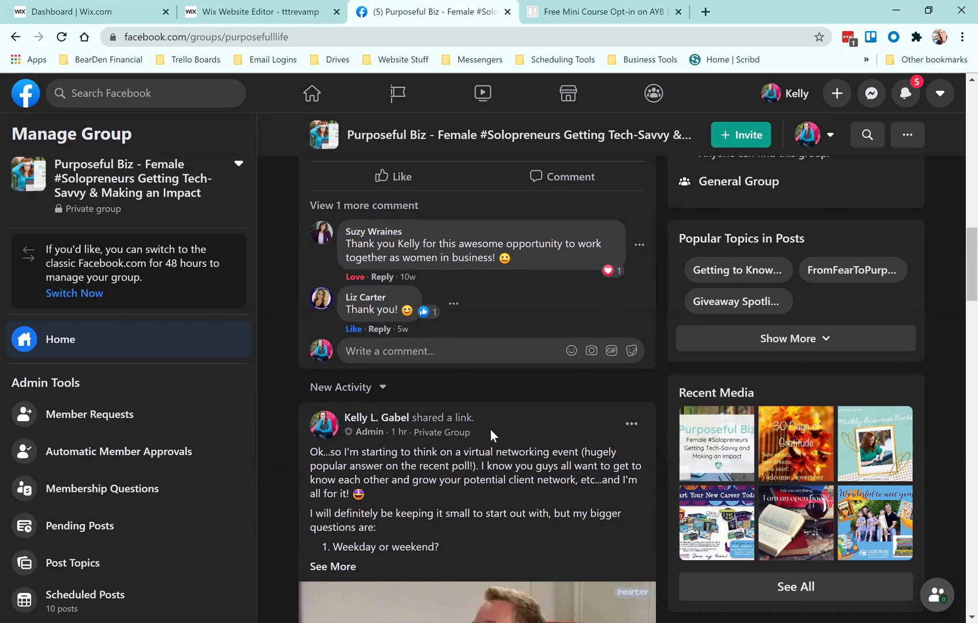
click(479, 352)
key(ctrl+v)
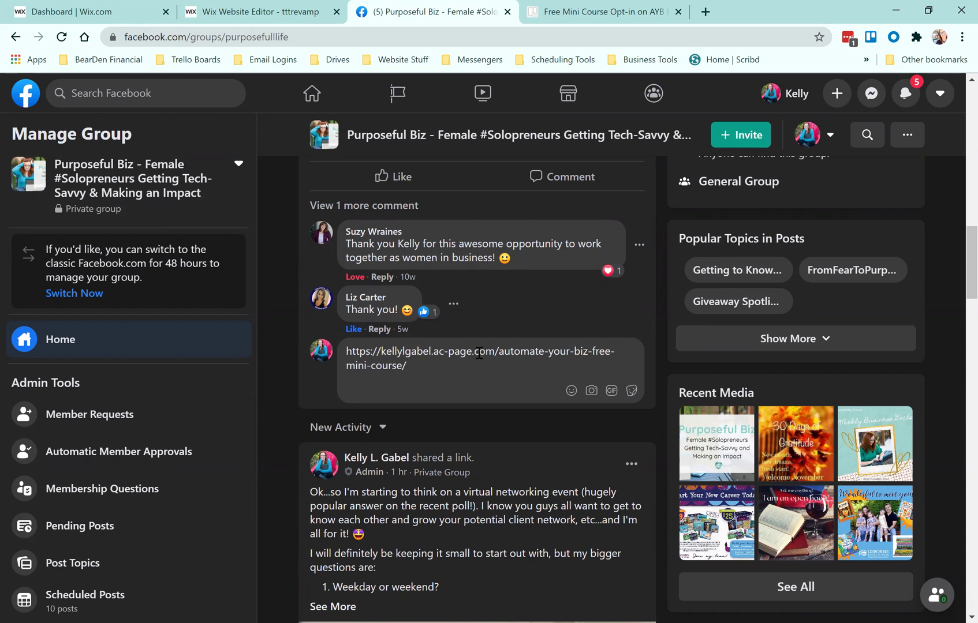
Step: Post the comment so the Automate Your Biz Free Email Mini-Course preview card appears
key(Return)
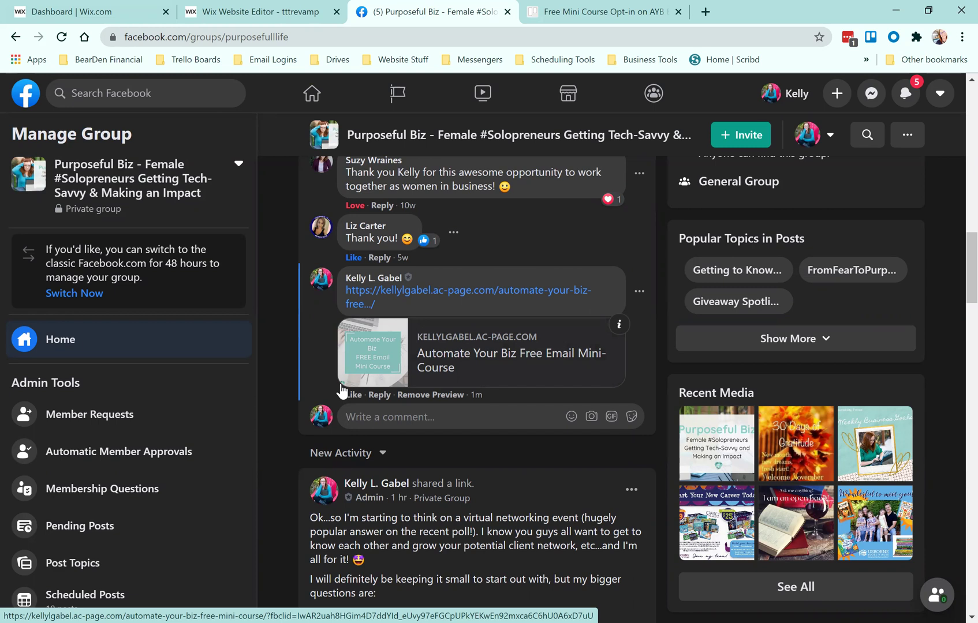
Step: Remove the mini-course link comment from the Welcome post, confirming the deletion
click(638, 291)
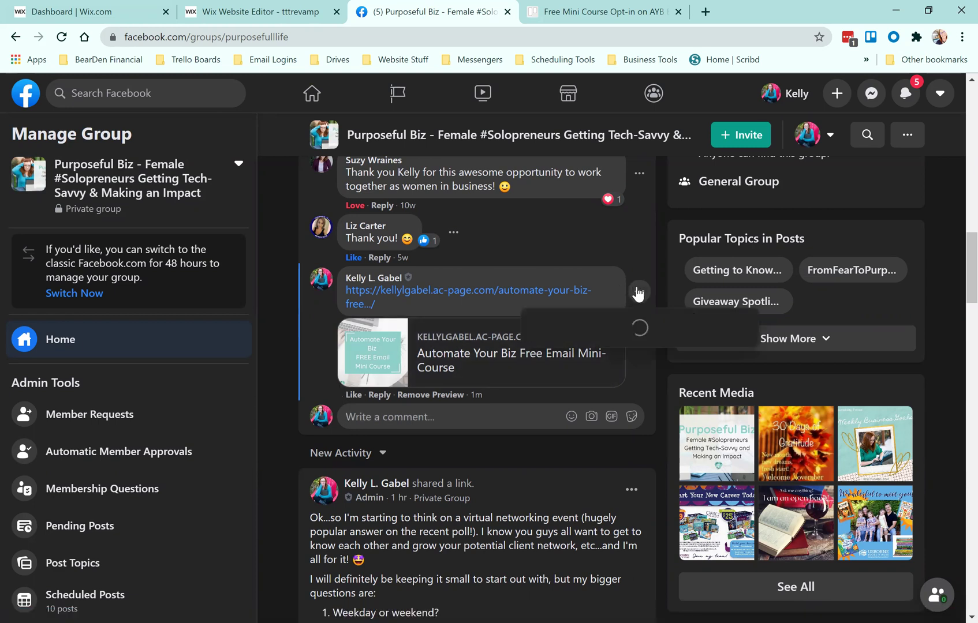
click(554, 349)
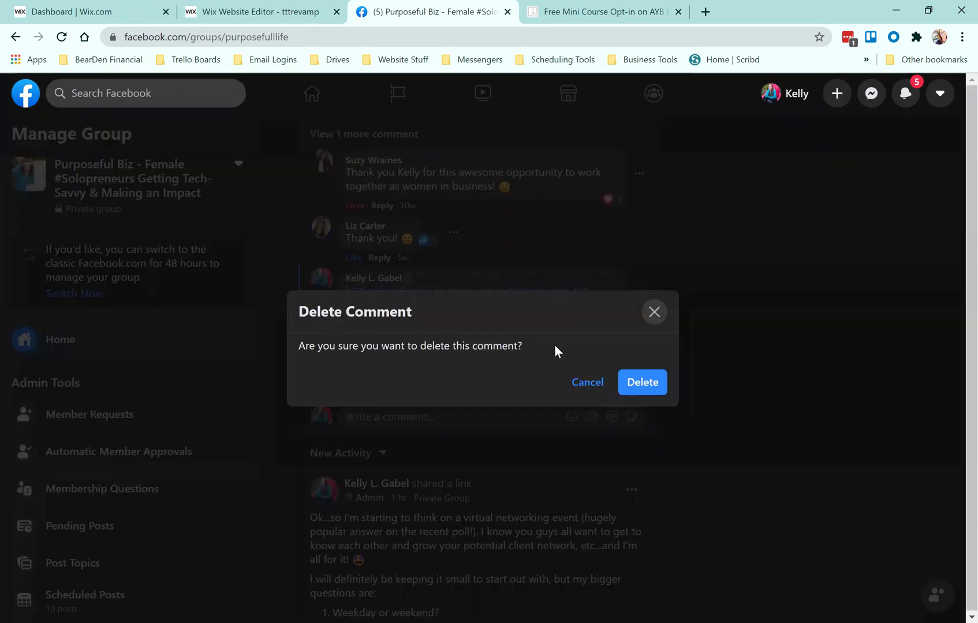
click(639, 386)
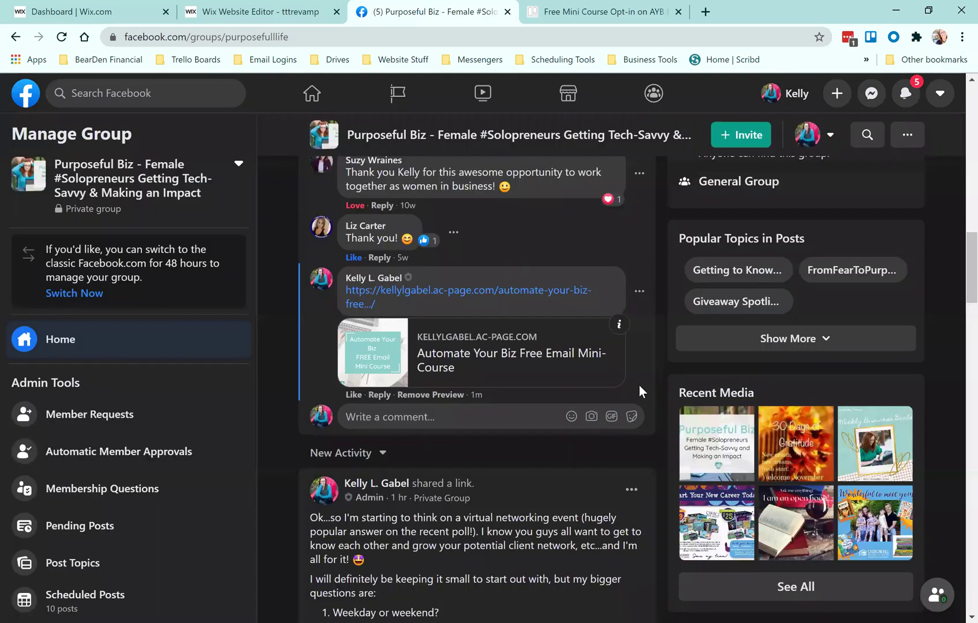